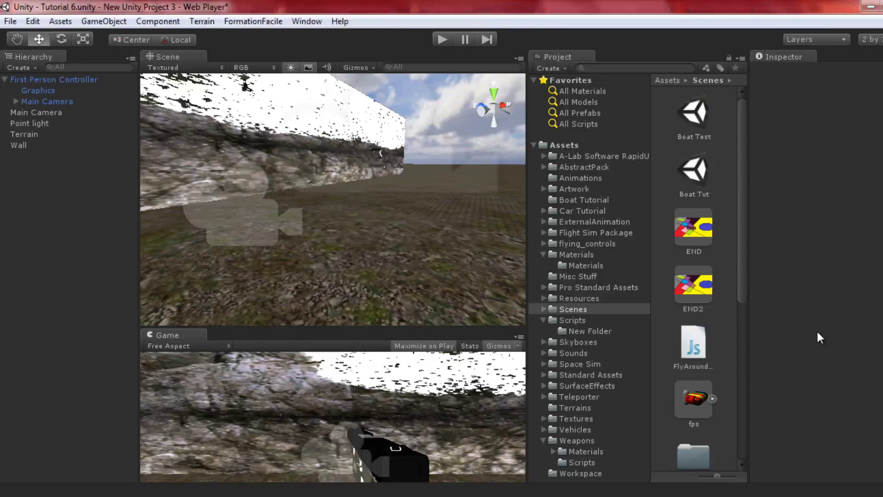
- Open FlyAround SCript.js in MonoDevelop and compare it with the Drag Around.js tab
{"action": "left_click", "coordinate": [698, 347]}
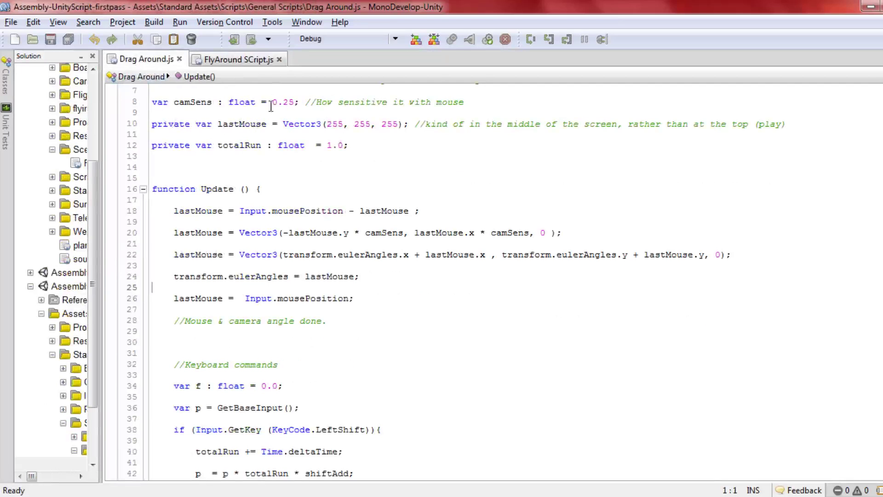
{"action": "scroll", "coordinate": [258, 124], "scroll_direction": "up", "scroll_amount": 2}
{"action": "left_click", "coordinate": [237, 59]}
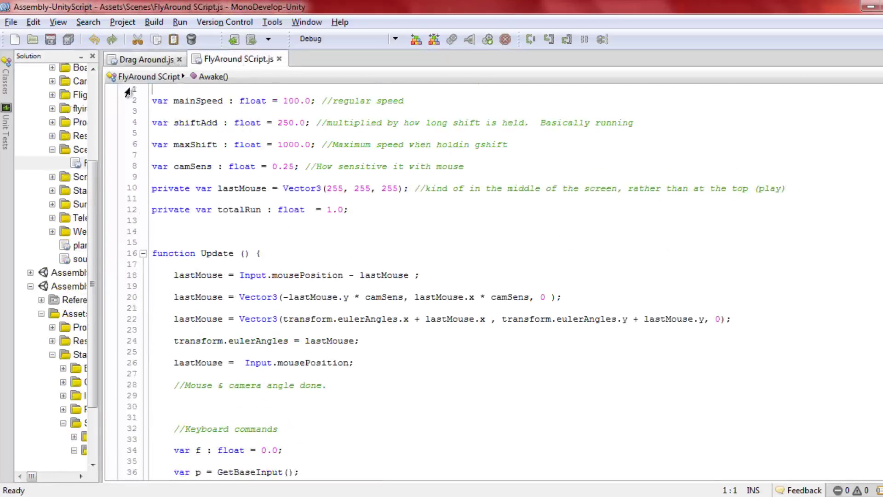
{"action": "left_click", "coordinate": [160, 59]}
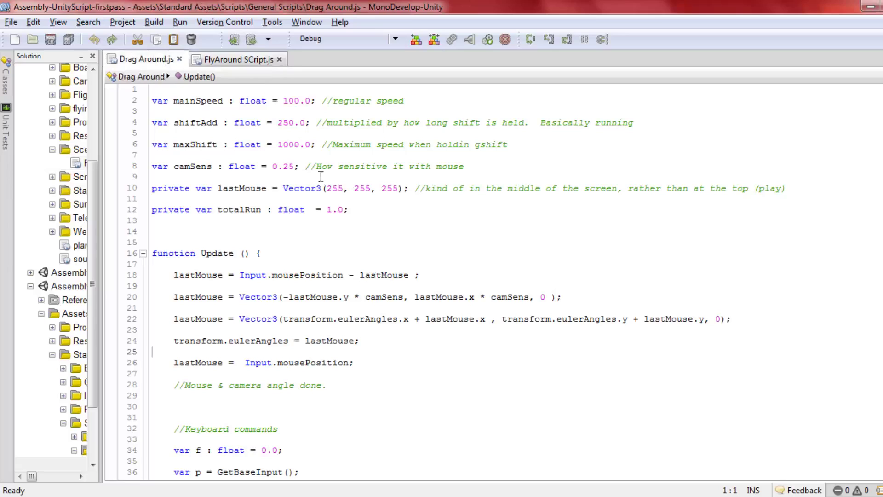
- Fix the 'gshift' typo in line 6's maxShift comment so it reads 'holding shift'
{"action": "left_click", "coordinate": [241, 61]}
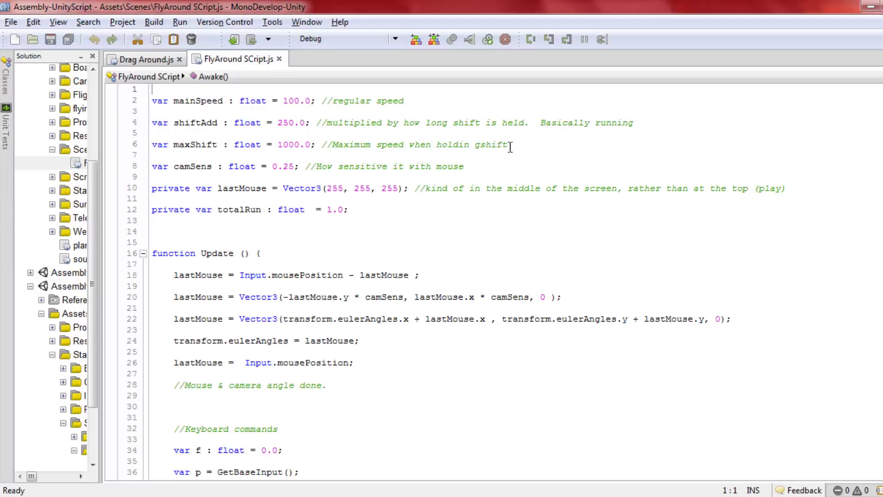
{"action": "left_click", "coordinate": [486, 145]}
{"action": "key", "text": "Left"}
{"action": "key", "text": "BackSpace"}
{"action": "key", "text": "Left"}
{"action": "type", "text": "g"}
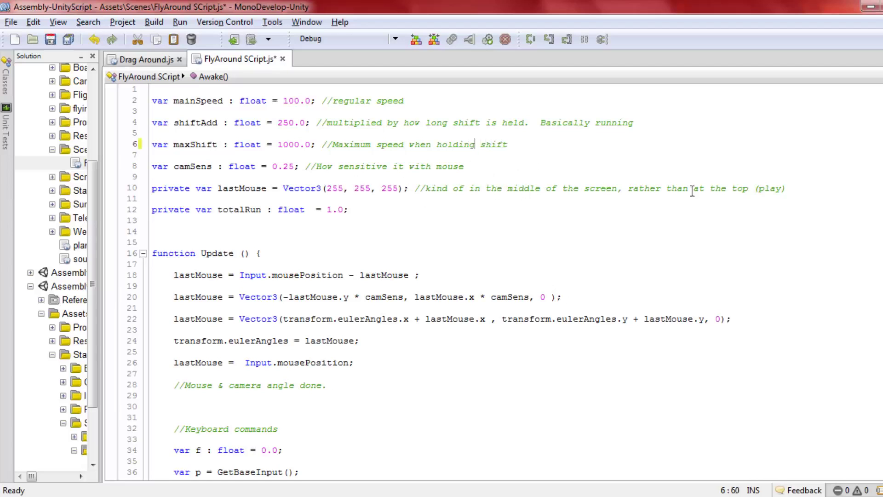
{"action": "scroll", "coordinate": [473, 223], "scroll_direction": "down", "scroll_amount": 3}
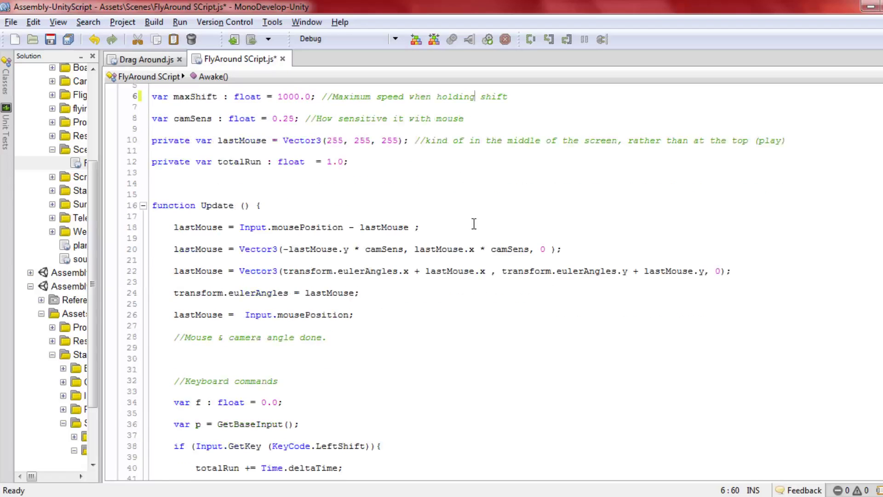
{"action": "scroll", "coordinate": [213, 317], "scroll_direction": "down", "scroll_amount": 2}
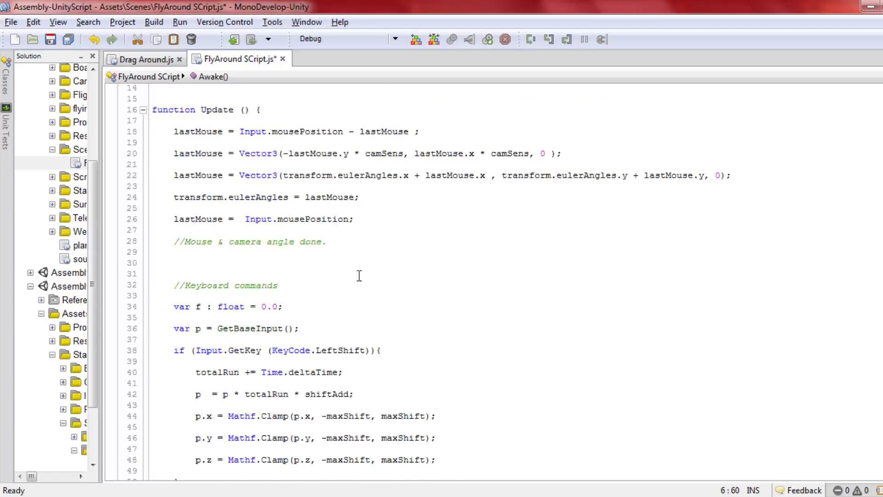
{"action": "scroll", "coordinate": [359, 276], "scroll_direction": "down", "scroll_amount": 1}
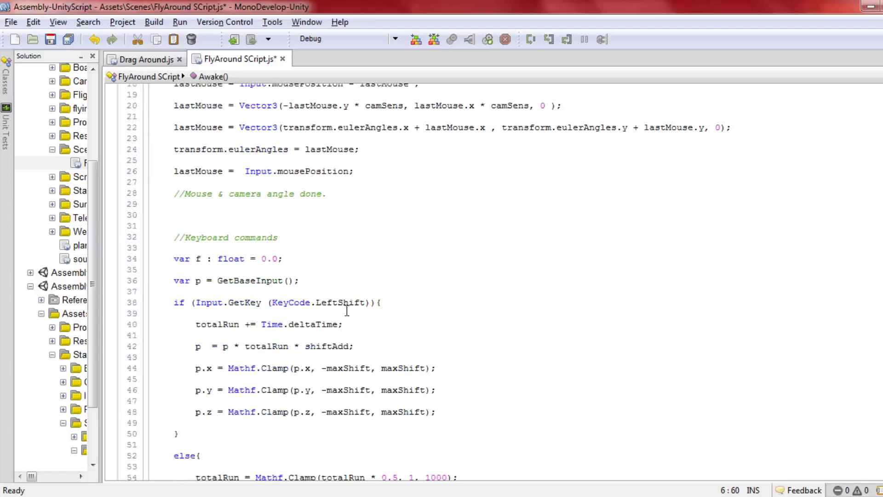
{"action": "scroll", "coordinate": [301, 331], "scroll_direction": "down", "scroll_amount": 2}
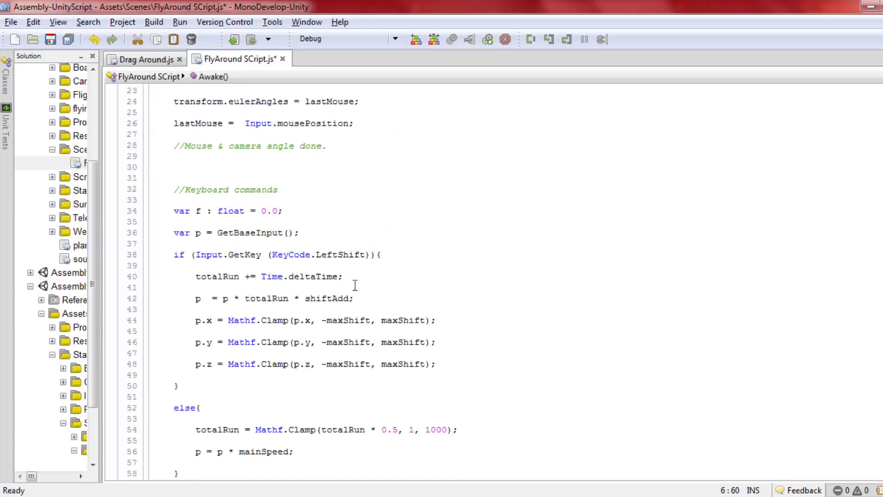
{"action": "scroll", "coordinate": [355, 285], "scroll_direction": "down", "scroll_amount": 2}
{"action": "scroll", "coordinate": [388, 273], "scroll_direction": "down", "scroll_amount": 5}
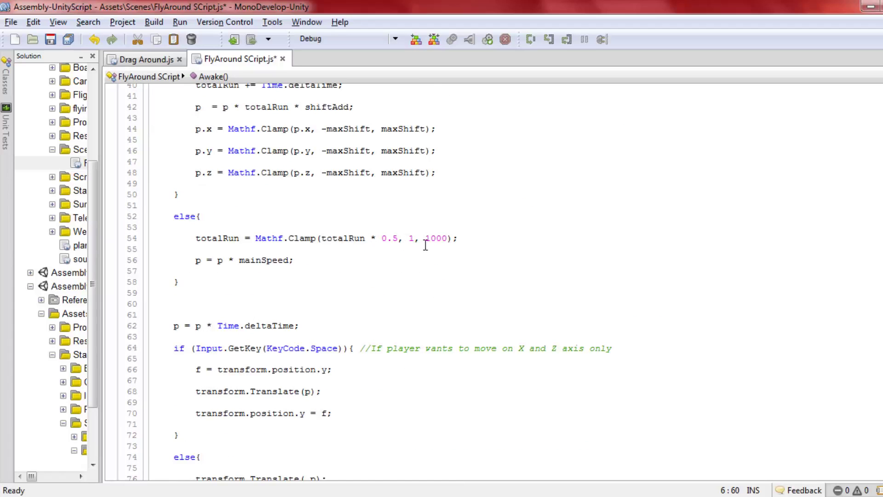
{"action": "scroll", "coordinate": [423, 240], "scroll_direction": "down", "scroll_amount": 3}
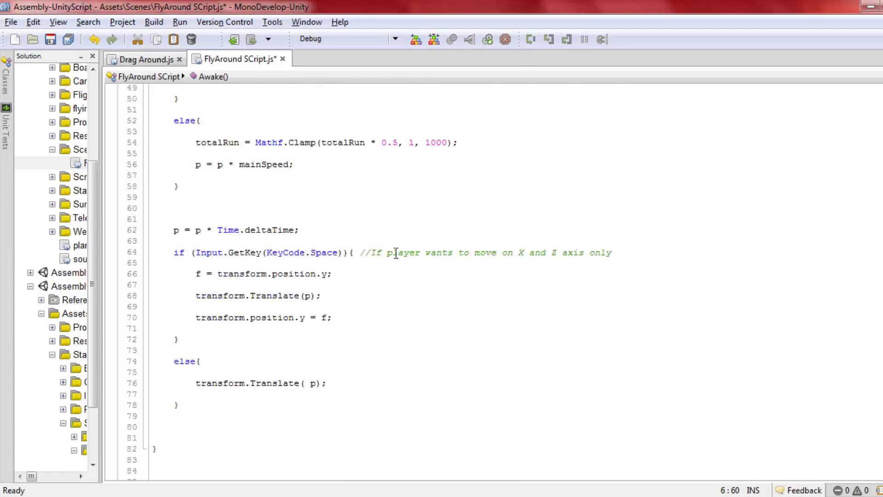
{"action": "scroll", "coordinate": [515, 253], "scroll_direction": "down", "scroll_amount": 6}
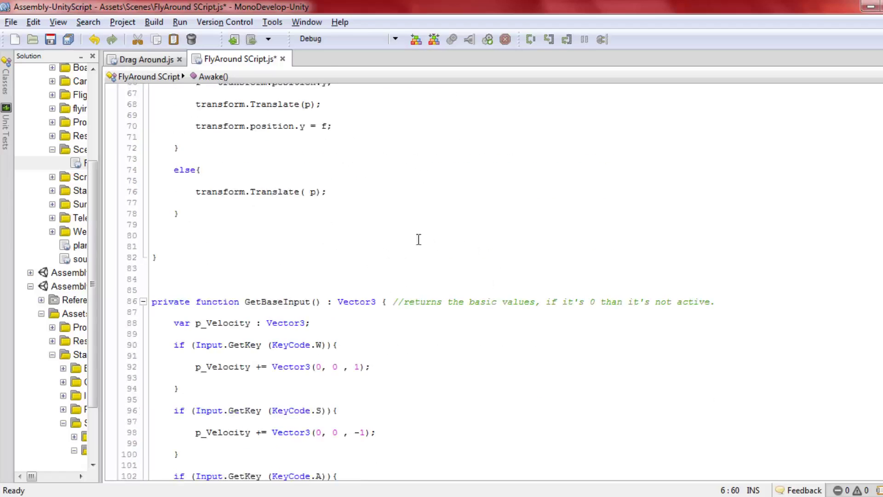
{"action": "scroll", "coordinate": [504, 256], "scroll_direction": "down", "scroll_amount": 3}
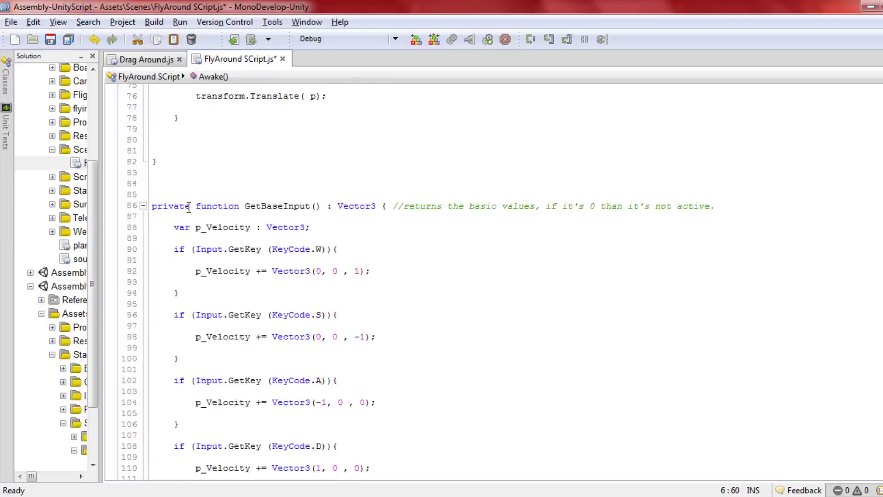
{"action": "scroll", "coordinate": [189, 209], "scroll_direction": "down", "scroll_amount": 3}
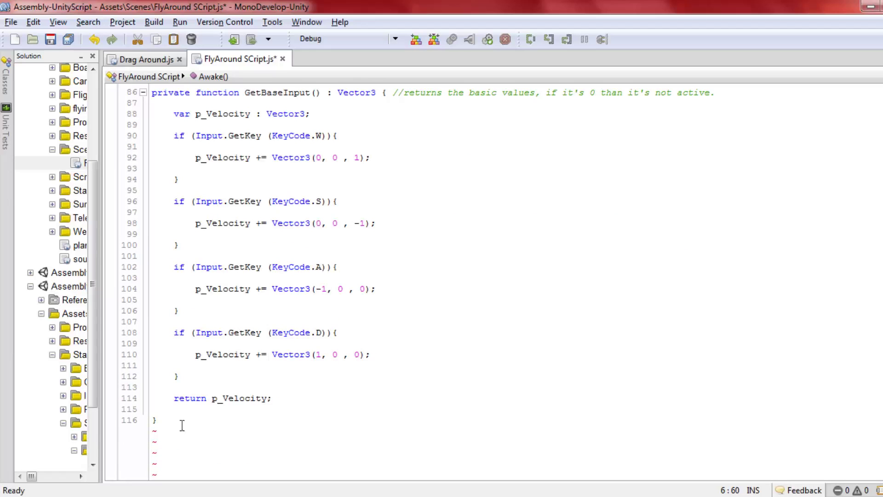
{"action": "scroll", "coordinate": [381, 370], "scroll_direction": "up", "scroll_amount": 1}
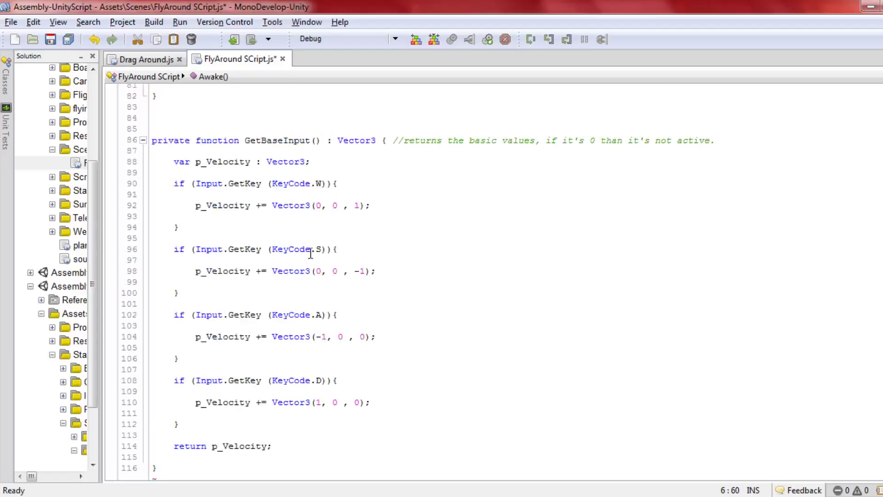
{"action": "scroll", "coordinate": [377, 366], "scroll_direction": "up", "scroll_amount": 10}
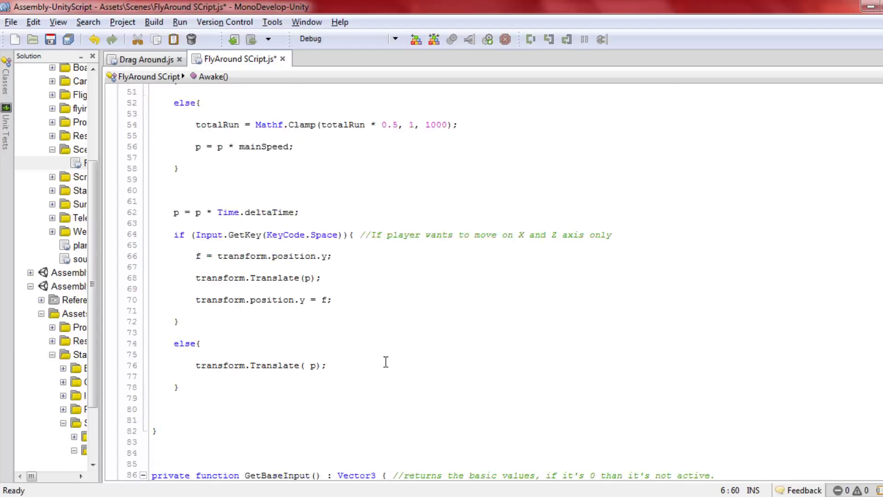
{"action": "scroll", "coordinate": [387, 361], "scroll_direction": "down", "scroll_amount": 10}
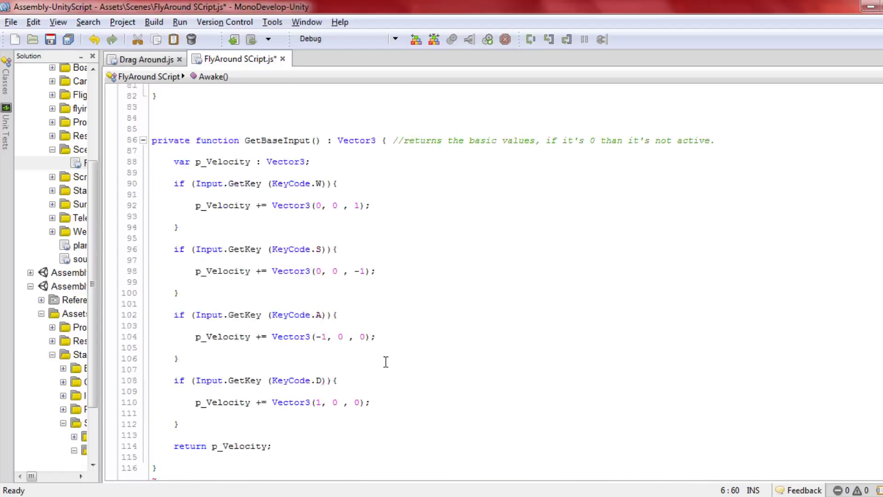
{"action": "left_click", "coordinate": [323, 182]}
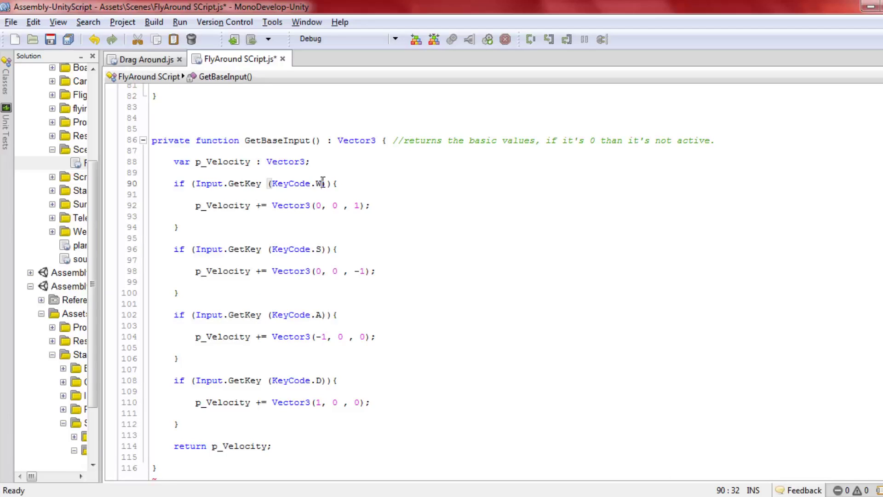
{"action": "key", "text": "BackSpace"}
{"action": "type", "text": "W"}
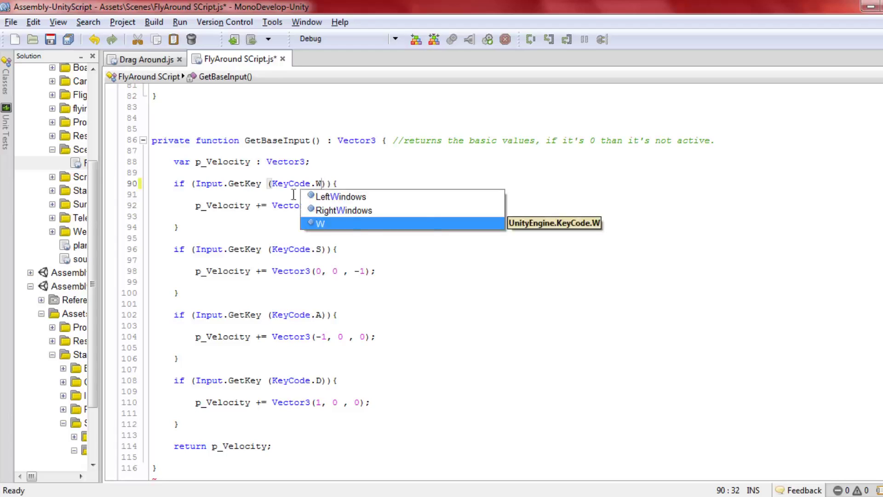
{"action": "left_click", "coordinate": [541, 357]}
{"action": "scroll", "coordinate": [364, 251], "scroll_direction": "up", "scroll_amount": 7}
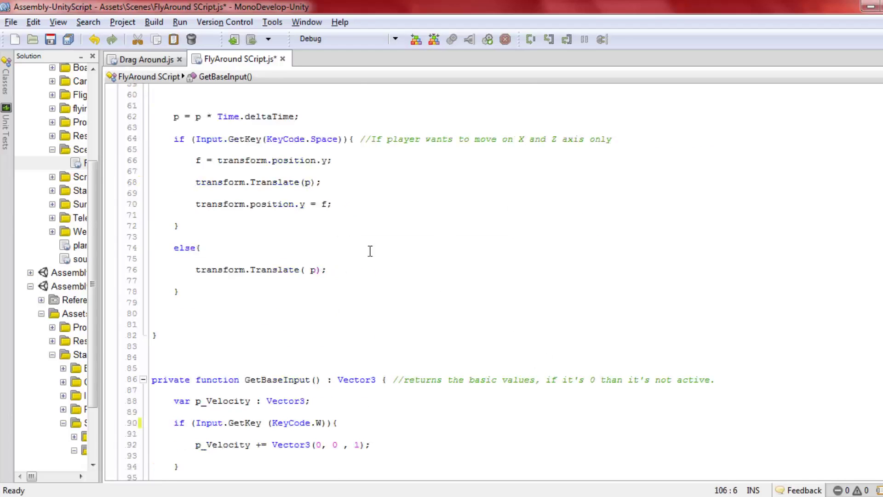
{"action": "scroll", "coordinate": [369, 251], "scroll_direction": "up", "scroll_amount": 20}
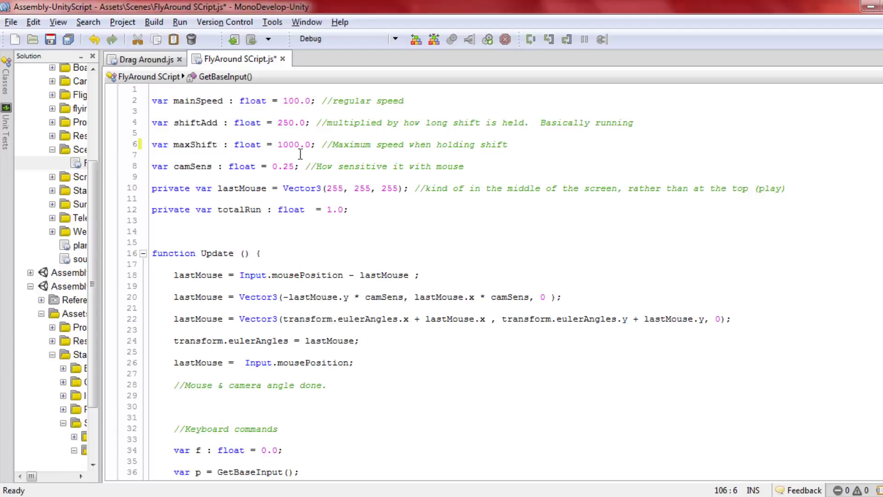
- Save the FlyAround script and attach it to the Main Camera in Unity
{"action": "left_click", "coordinate": [48, 40]}
{"action": "left_click", "coordinate": [870, 7]}
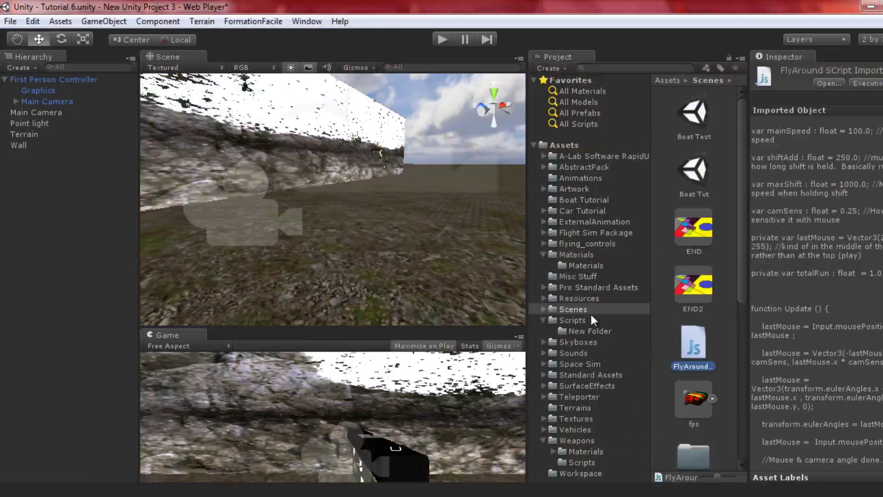
{"action": "left_click_drag", "start_coordinate": [702, 349], "coordinate": [40, 113]}
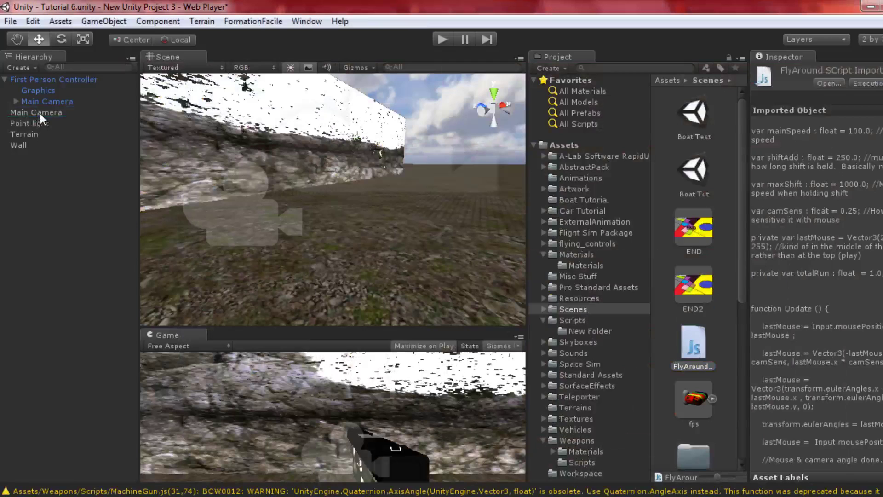
{"action": "left_click", "coordinate": [40, 114]}
{"action": "scroll", "coordinate": [828, 414], "scroll_direction": "down", "scroll_amount": 3}
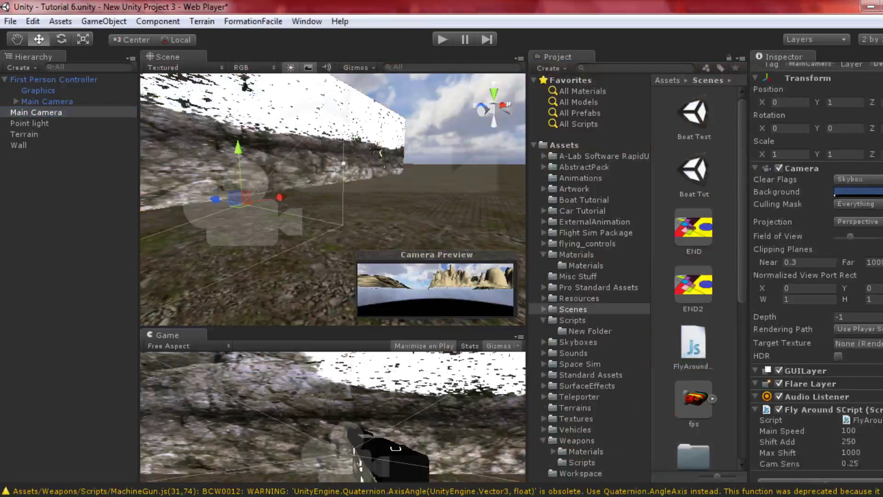
- Set the Fly Around Script's Main Speed to 200
{"action": "left_click", "coordinate": [872, 419]}
{"action": "left_click", "coordinate": [863, 431]}
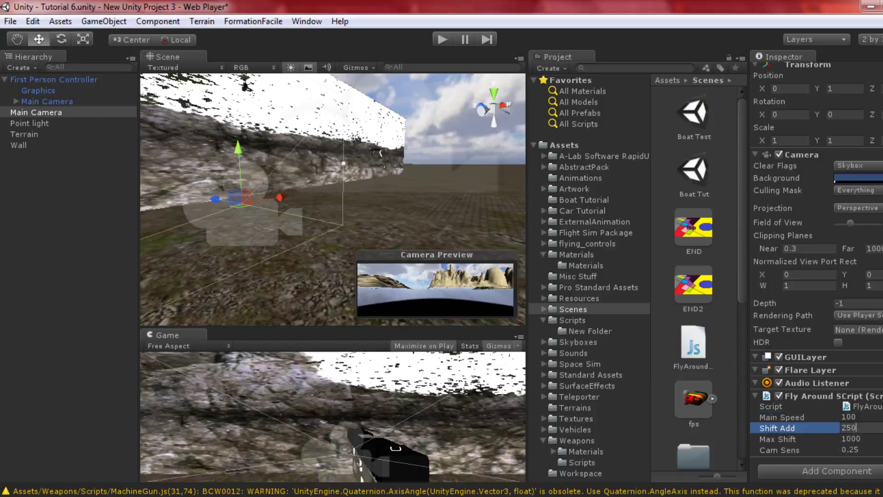
{"action": "left_click", "coordinate": [866, 417]}
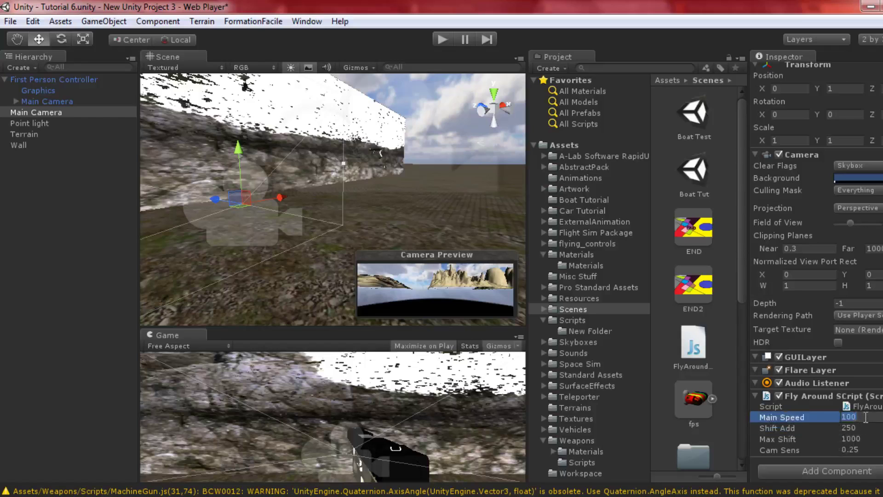
{"action": "key", "text": "BackSpace"}
{"action": "key", "text": "Return"}
{"action": "key", "text": "Tab"}
- Set Shift Add to 100 and Cam Sens to 1
{"action": "left_click", "coordinate": [864, 428]}
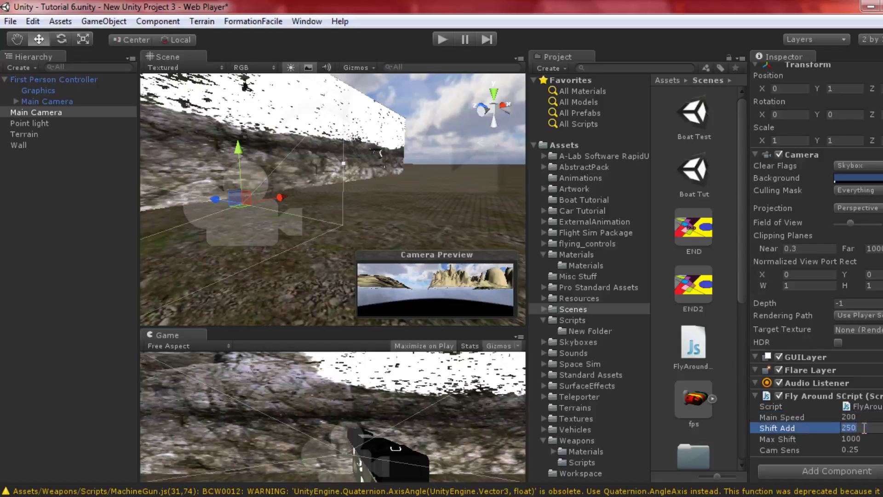
{"action": "type", "text": "100"}
{"action": "key", "text": "Return"}
{"action": "left_click", "coordinate": [861, 447]}
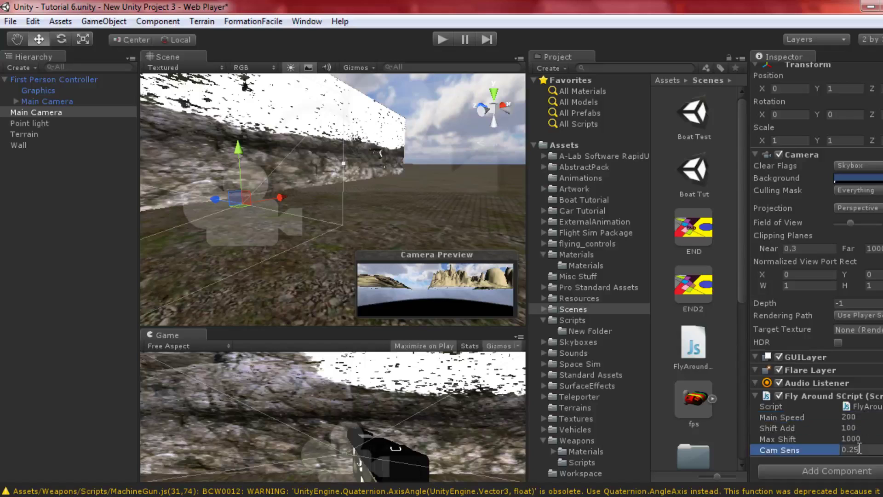
{"action": "key", "text": "BackSpace"}
{"action": "key", "text": "Return"}
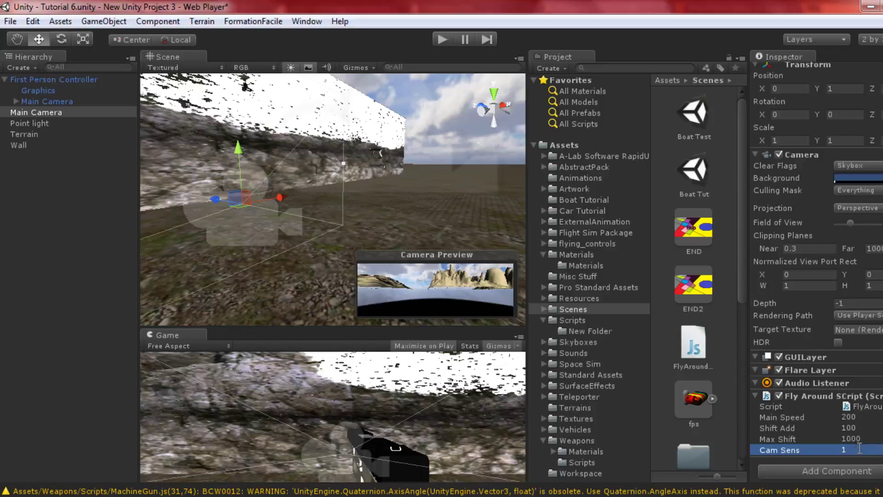
{"action": "left_click", "coordinate": [71, 79]}
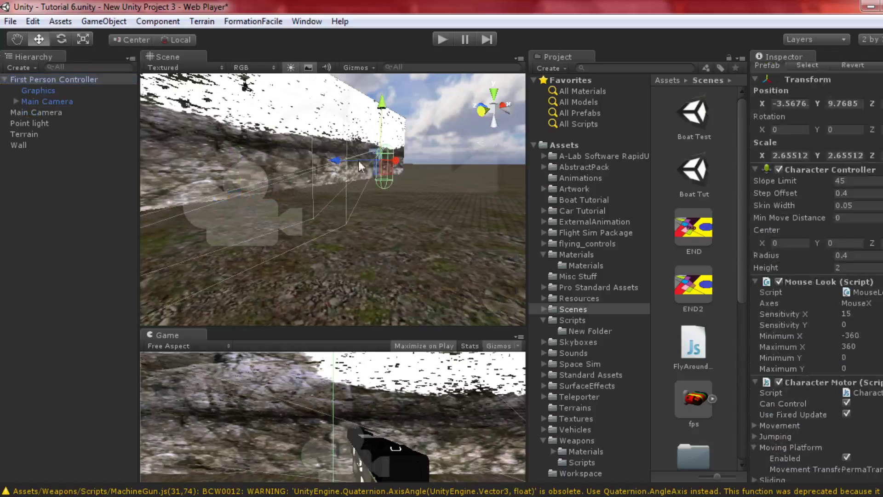
- Delete the First Person Controller and view the whole terrain from above
{"action": "left_click", "coordinate": [73, 76]}
{"action": "key", "text": "Delete"}
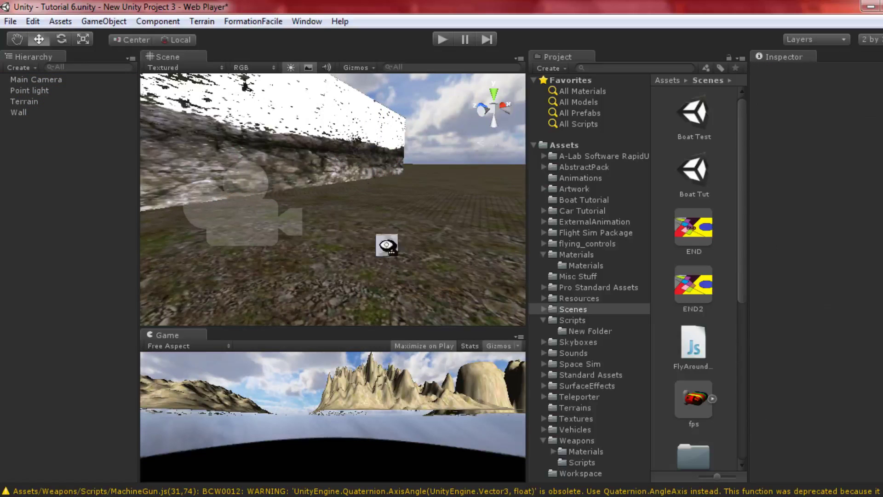
{"action": "left_click_drag", "start_coordinate": [386, 245], "coordinate": [345, 302], "text": "alt"}
{"action": "scroll", "coordinate": [336, 233], "scroll_direction": "down", "scroll_amount": 10}
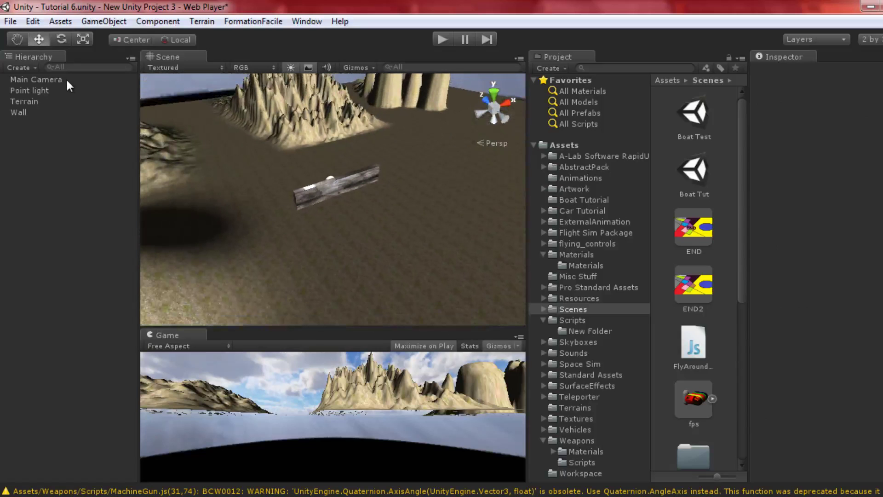
{"action": "left_click_drag", "start_coordinate": [301, 184], "coordinate": [316, 188], "text": "alt"}
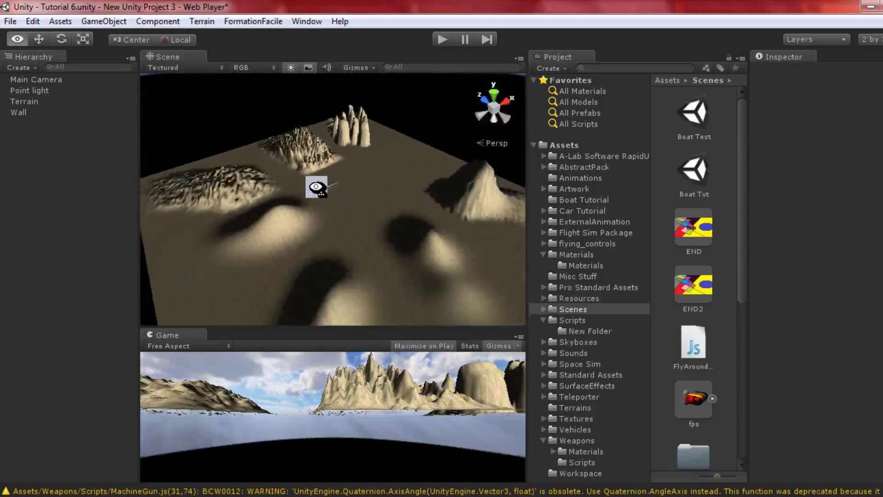
{"action": "scroll", "coordinate": [308, 189], "scroll_direction": "down", "scroll_amount": 3}
- Raise the Main Camera to about Y 86 above the terrain
{"action": "left_click", "coordinate": [28, 79]}
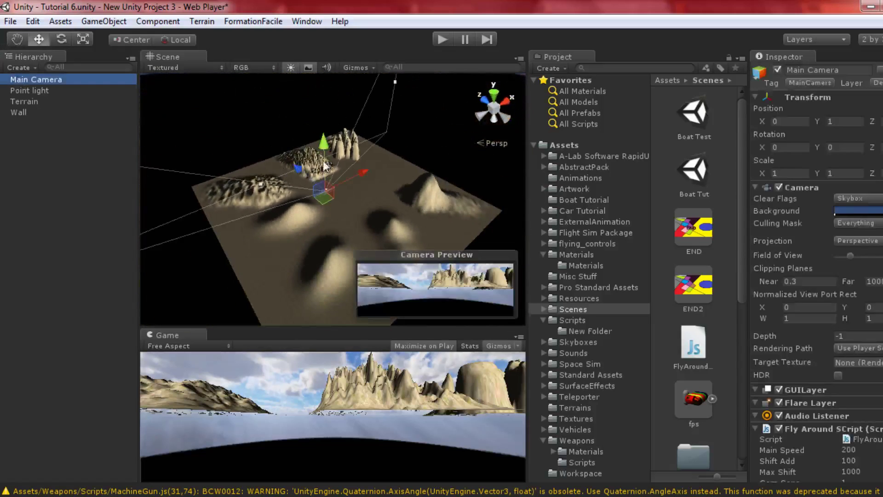
{"action": "left_click_drag", "start_coordinate": [325, 129], "coordinate": [391, 164]}
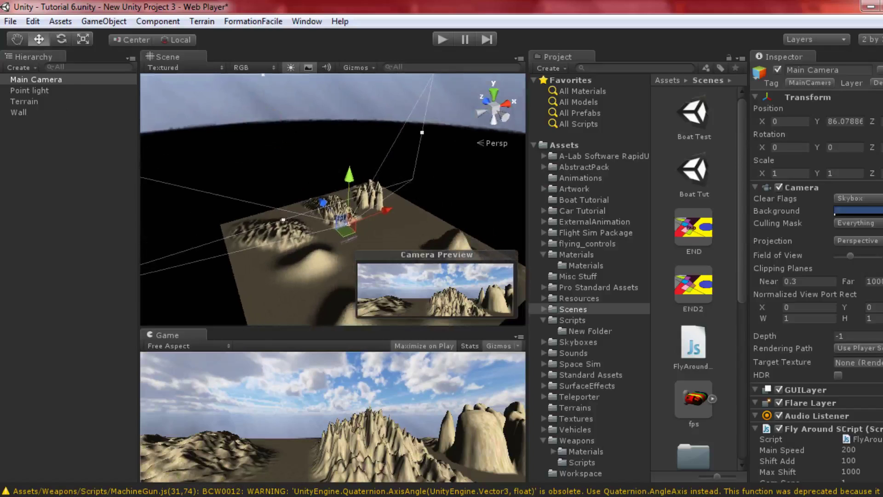
{"action": "scroll", "coordinate": [853, 369], "scroll_direction": "down", "scroll_amount": 2}
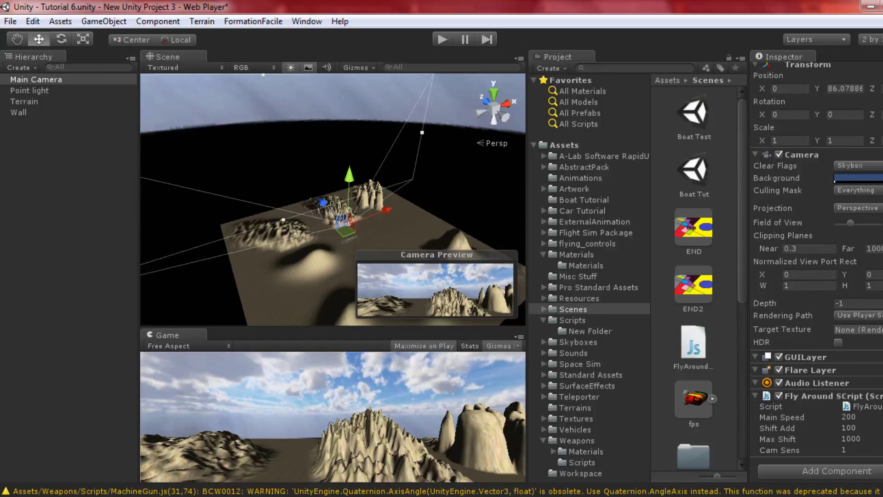
{"action": "left_click_drag", "start_coordinate": [741, 264], "coordinate": [738, 379]}
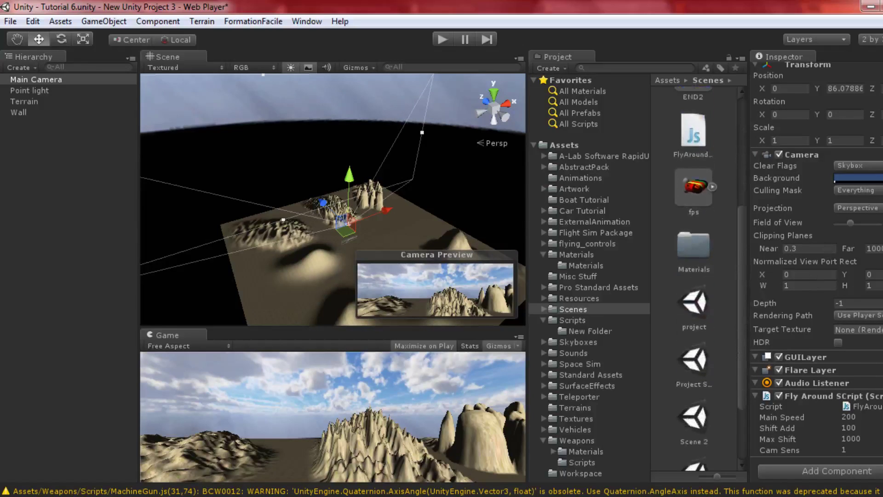
- Play-test the camera, flying forward with W and boosting with Shift, declining Sticky Keys
{"action": "left_click", "coordinate": [440, 41]}
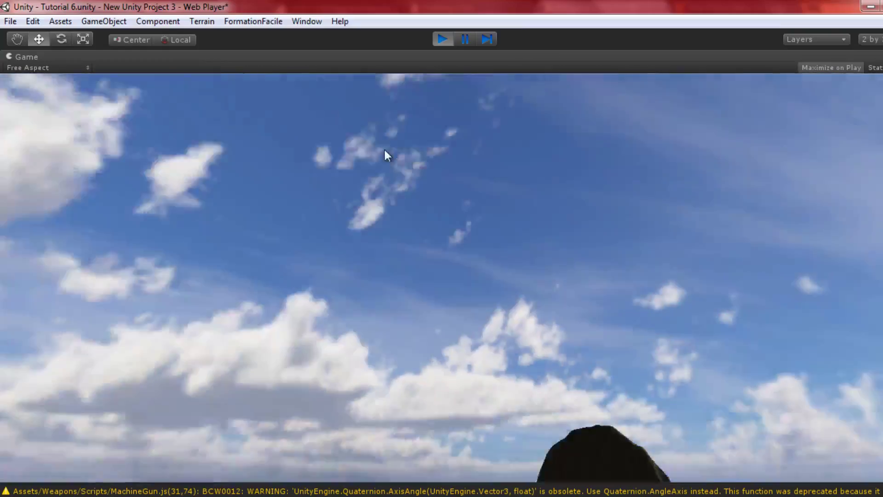
{"action": "key", "text": "w"}
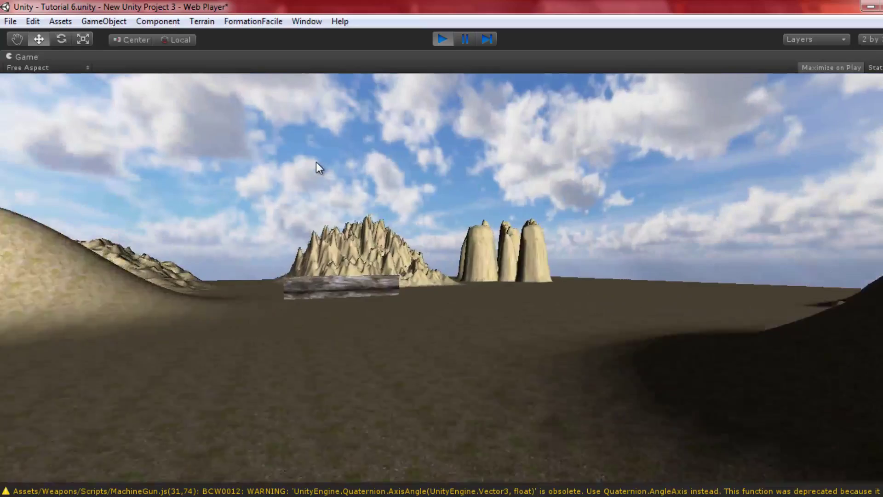
{"action": "key", "text": "shift"}
{"action": "key", "text": "shift"}
{"action": "key", "text": "shift"}
{"action": "key", "text": "shift"}
{"action": "key", "text": "shift"}
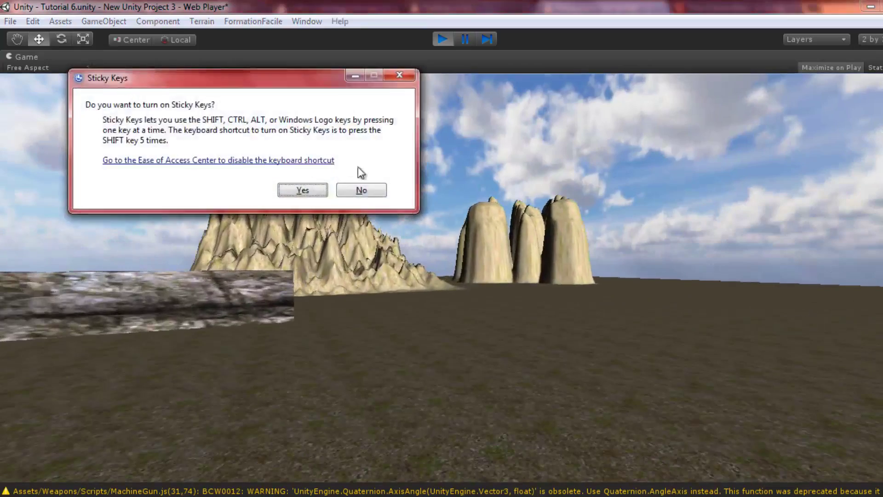
{"action": "left_click", "coordinate": [368, 188]}
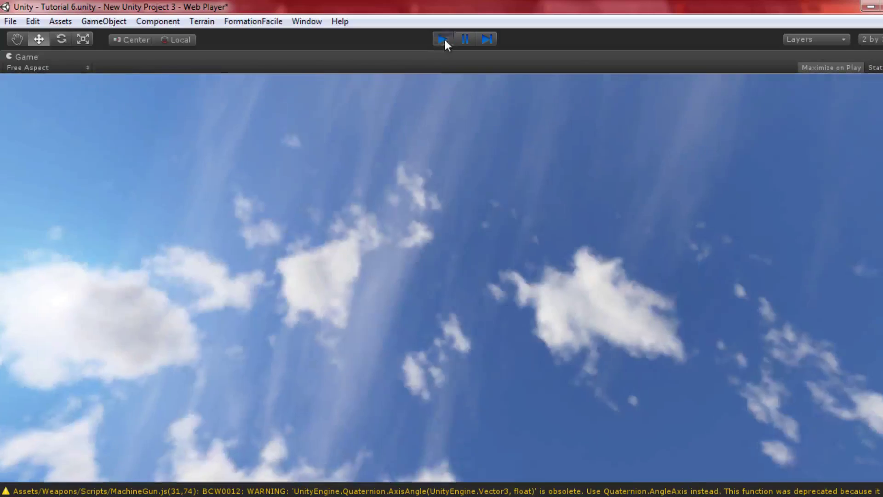
- Stop Play mode, then restart it with Ctrl+P to test-fly again
{"action": "left_click", "coordinate": [443, 39]}
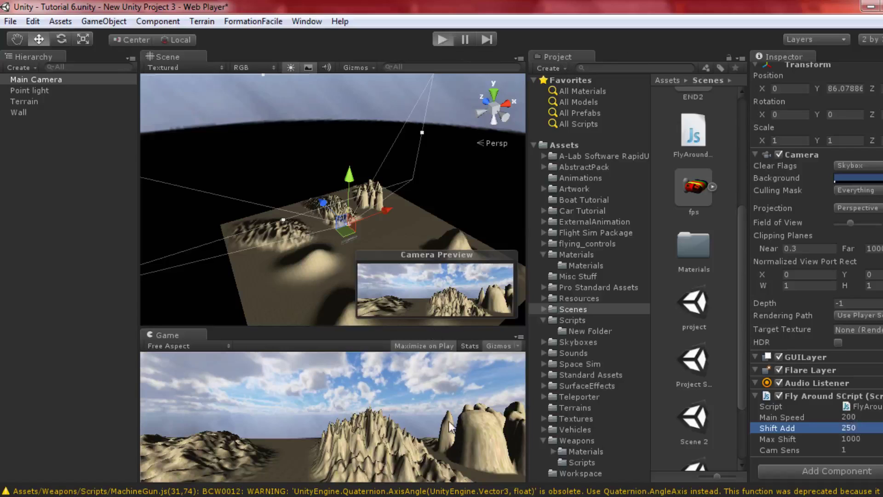
{"action": "key", "text": "ctrl+p"}
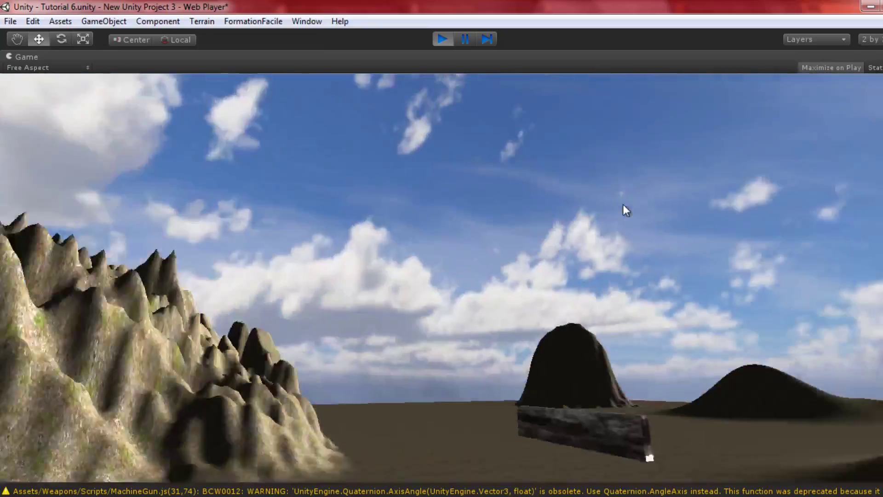
- Stop Play mode and review the FlyAround script's Keyboard commands block in MonoDevelop
{"action": "left_click", "coordinate": [442, 39]}
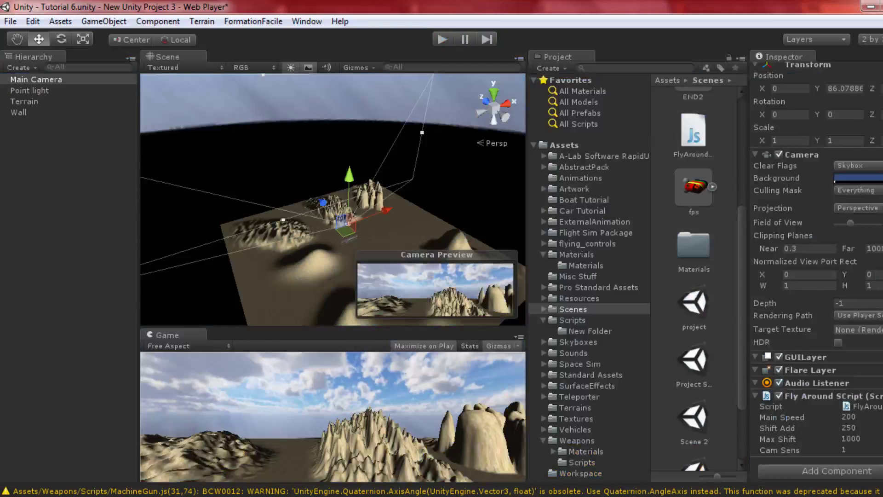
{"action": "key", "text": "alt+Tab"}
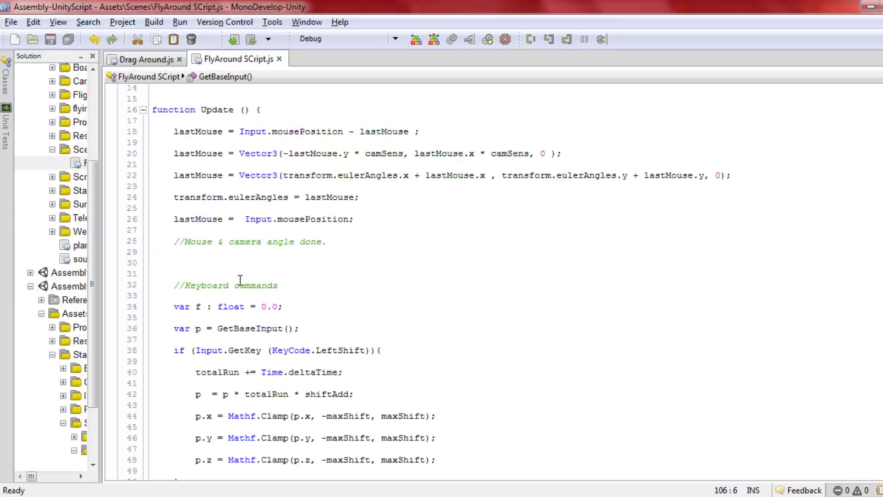
{"action": "scroll", "coordinate": [335, 341], "scroll_direction": "down", "scroll_amount": 9}
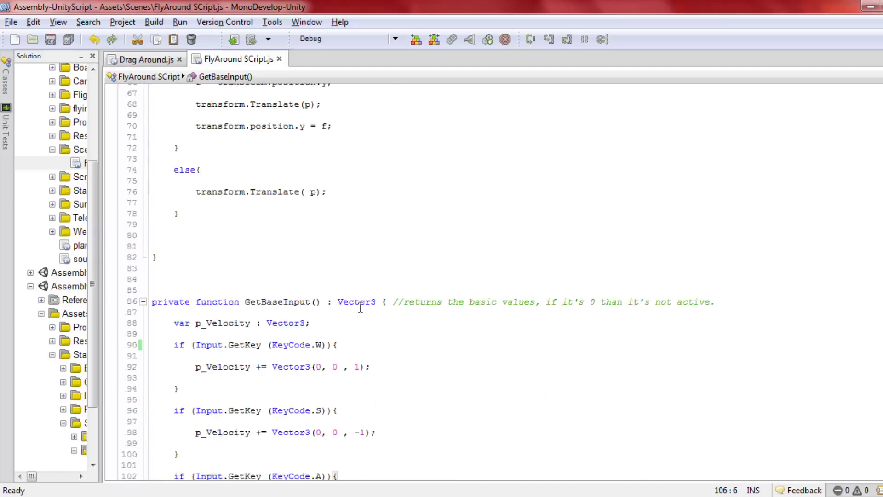
{"action": "scroll", "coordinate": [361, 308], "scroll_direction": "up", "scroll_amount": 4}
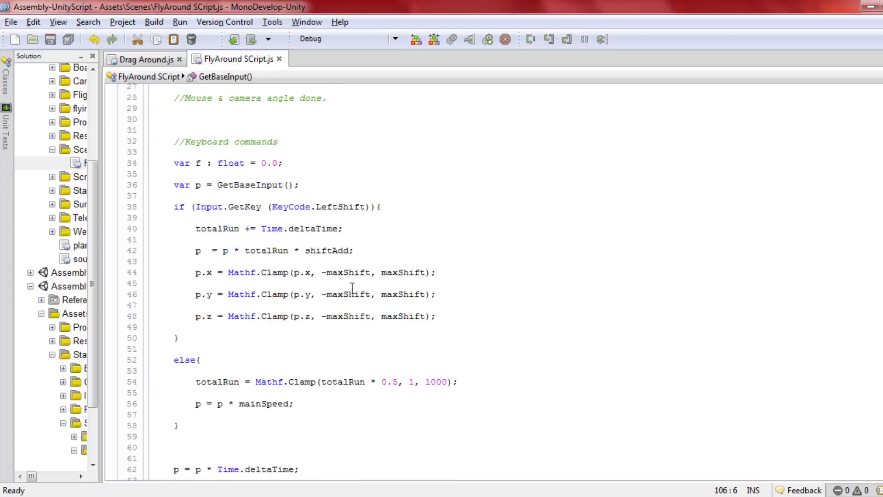
{"action": "left_click_drag", "start_coordinate": [187, 131], "coordinate": [599, 350]}
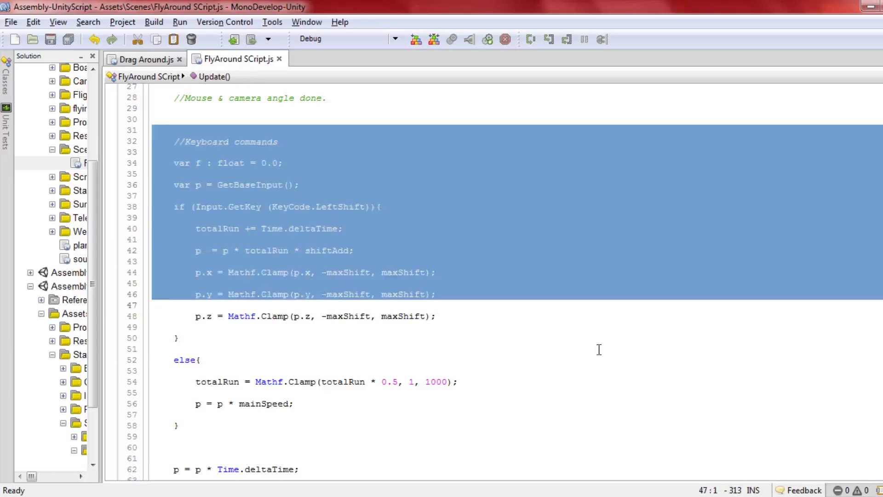
{"action": "left_click", "coordinate": [461, 328]}
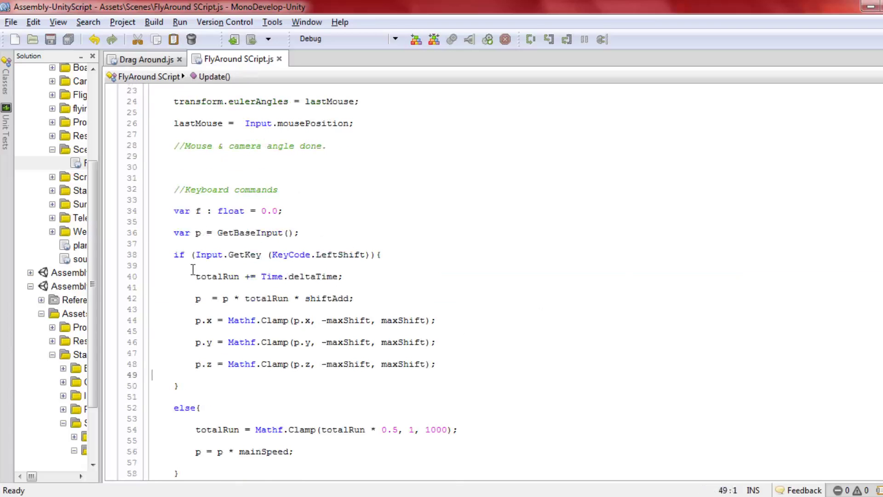
- Leave MonoDevelop and select the terrain in Unity's Scene view
{"action": "scroll", "coordinate": [193, 269], "scroll_direction": "up", "scroll_amount": 6}
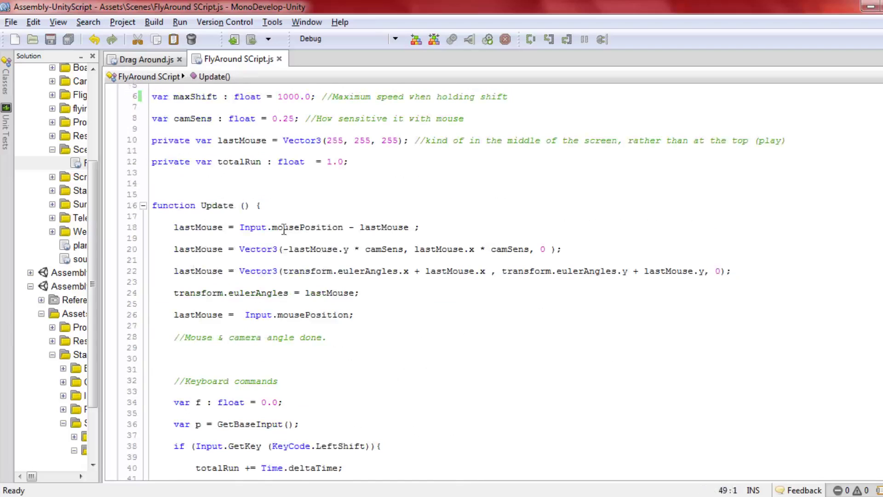
{"action": "left_click", "coordinate": [871, 7]}
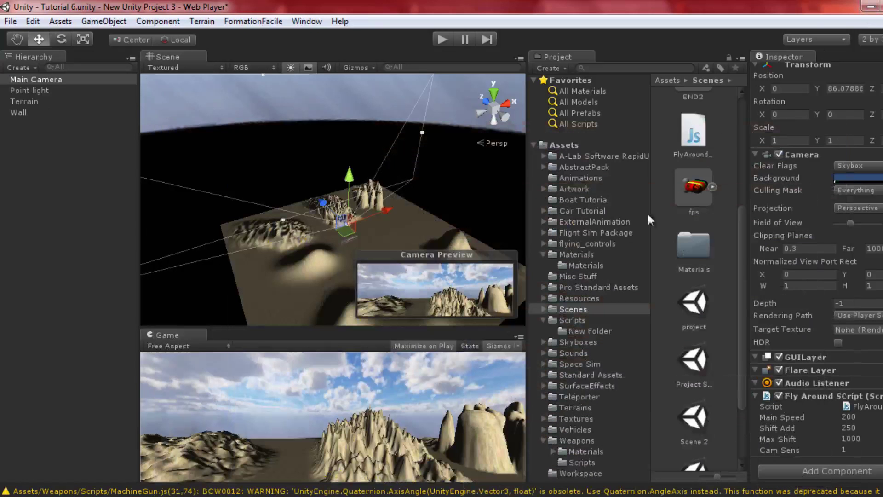
{"action": "left_click", "coordinate": [384, 232]}
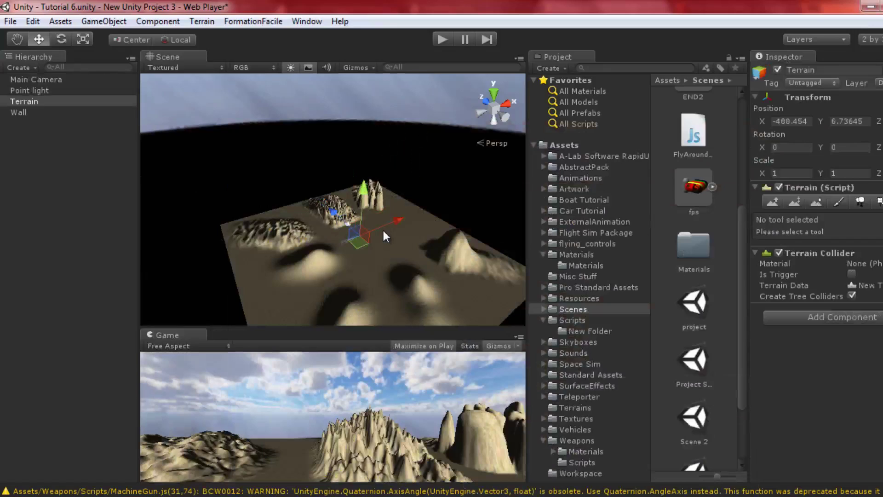